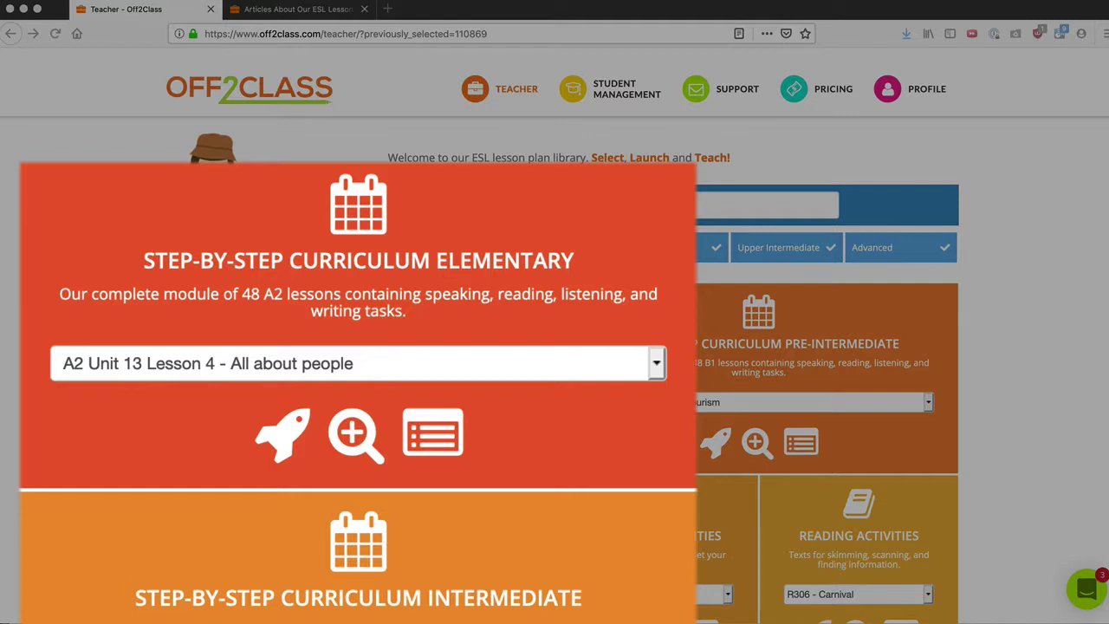
Step: Browse the full Elementary curriculum lesson list, then close it without changing the choice
{"action": "left_click", "coordinate": [267, 376]}
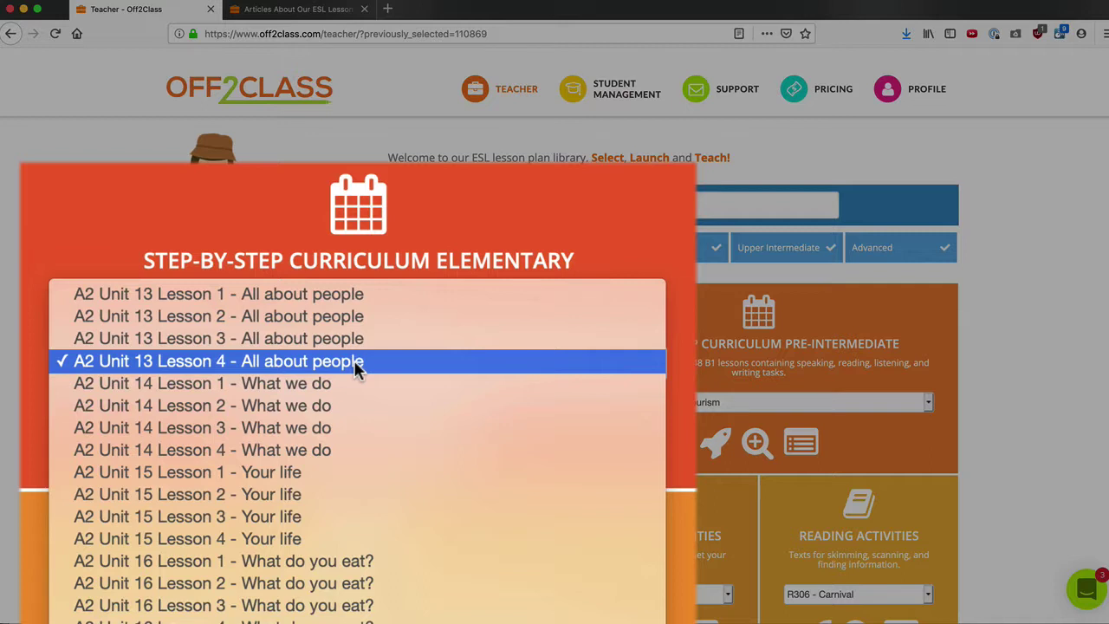
{"action": "scroll", "coordinate": [360, 387], "scroll_direction": "down", "scroll_amount": 5}
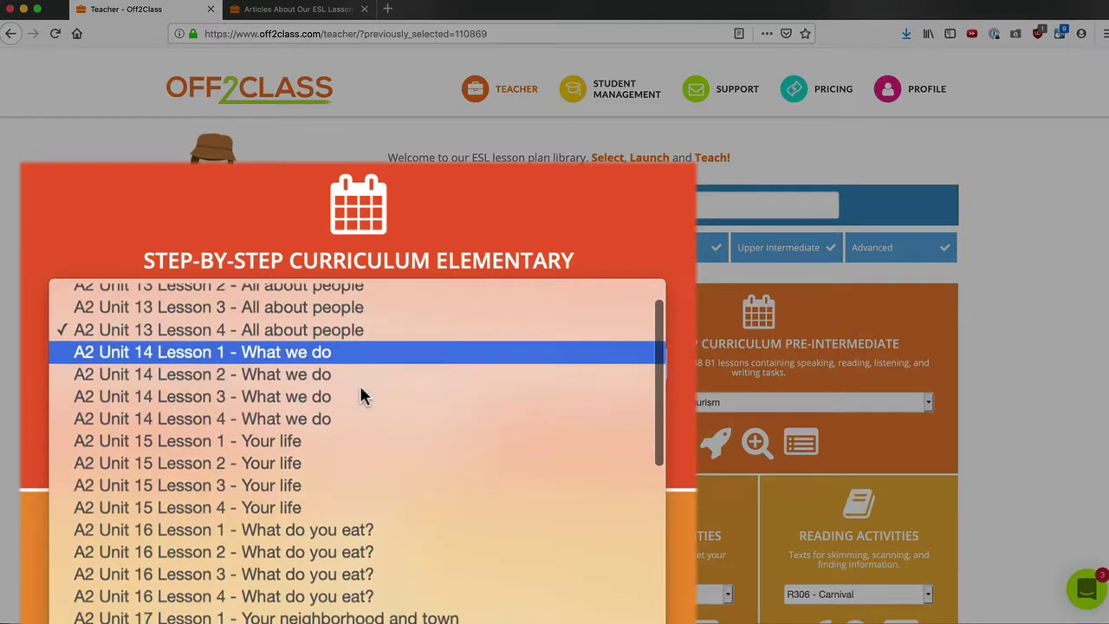
{"action": "scroll", "coordinate": [364, 394], "scroll_direction": "down", "scroll_amount": 6}
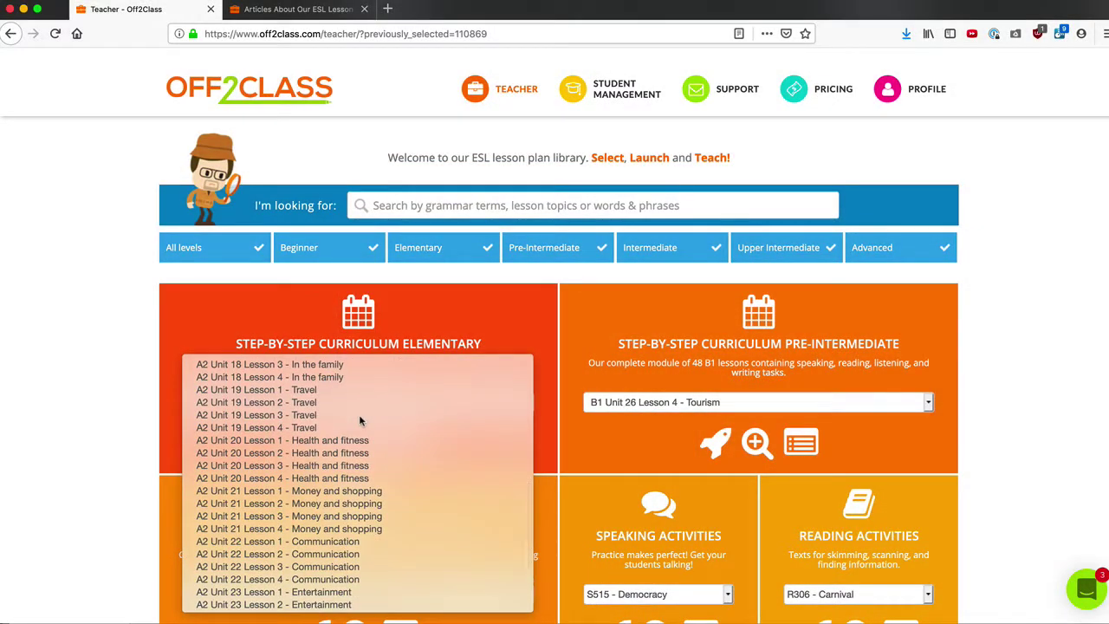
{"action": "left_click", "coordinate": [94, 455]}
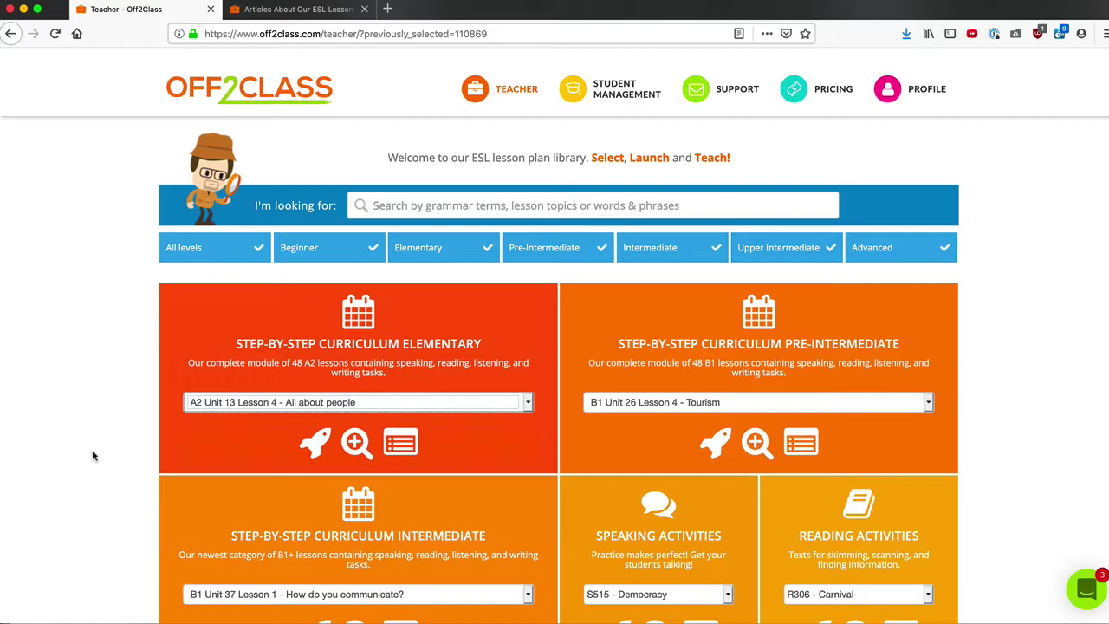
Step: Browse all speaking activity topics, keeping S515 - Democracy selected
{"action": "scroll", "coordinate": [639, 358], "scroll_direction": "down", "scroll_amount": 2}
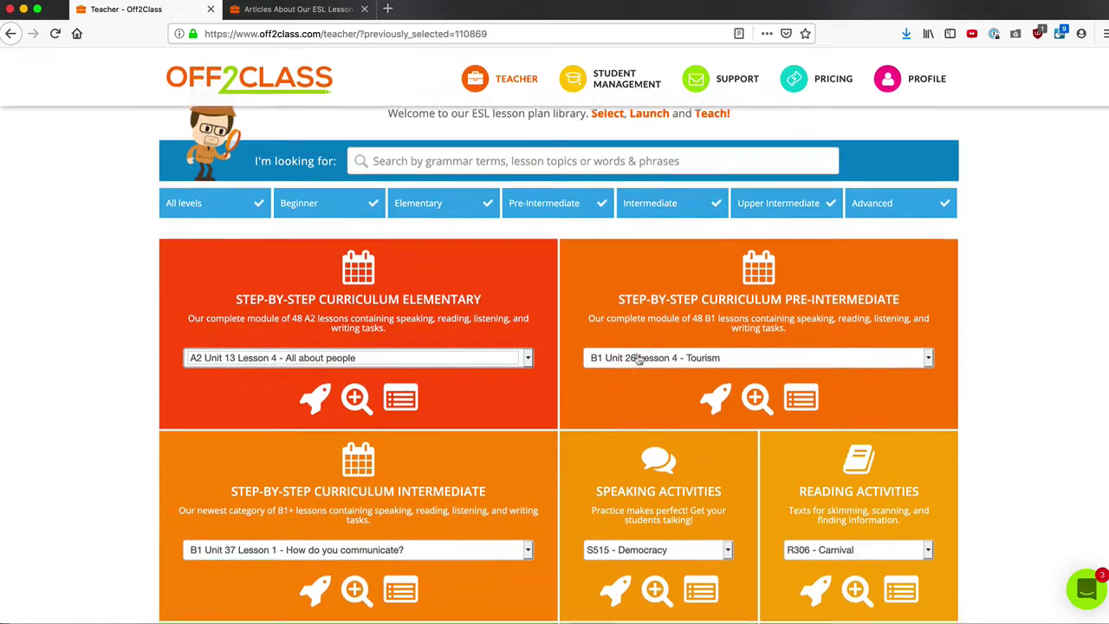
{"action": "scroll", "coordinate": [638, 358], "scroll_direction": "down", "scroll_amount": 6}
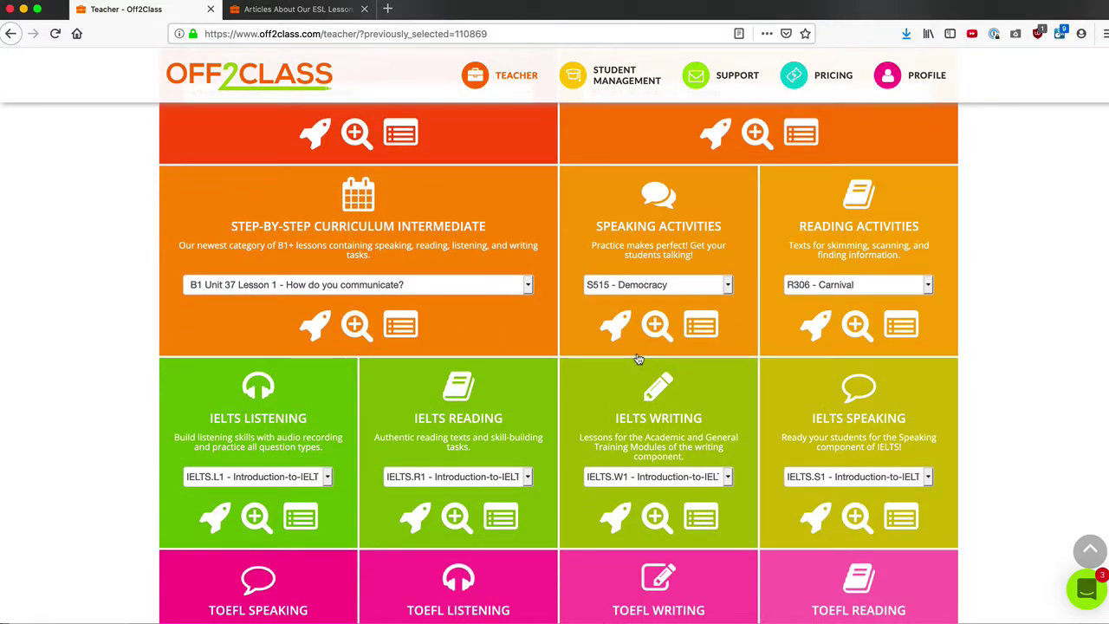
{"action": "left_click", "coordinate": [667, 284]}
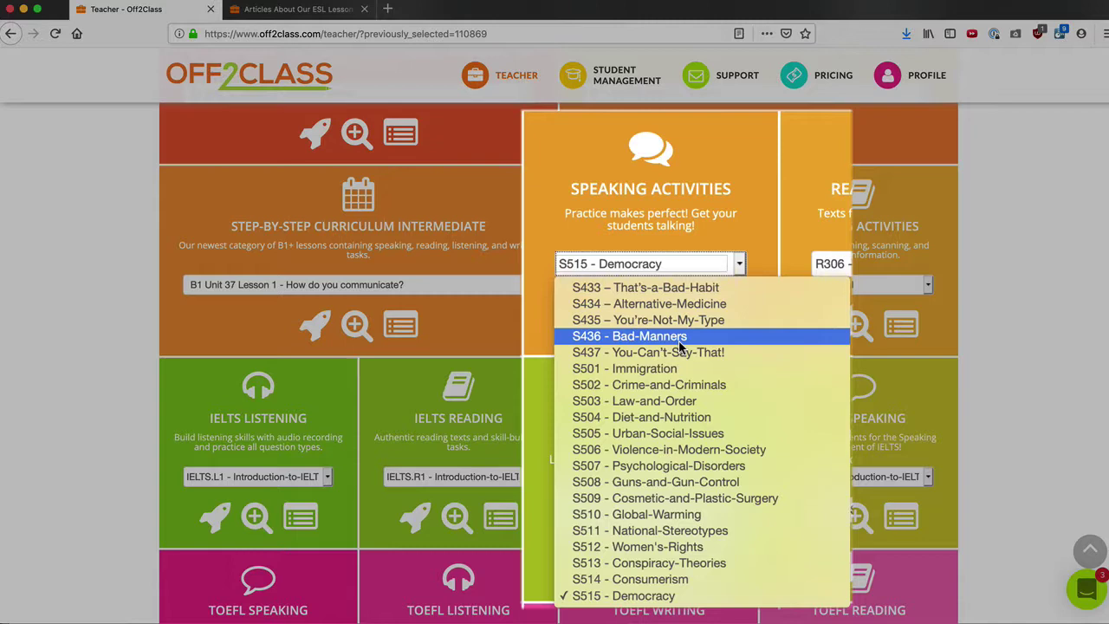
{"action": "scroll", "coordinate": [680, 347], "scroll_direction": "up", "scroll_amount": 8}
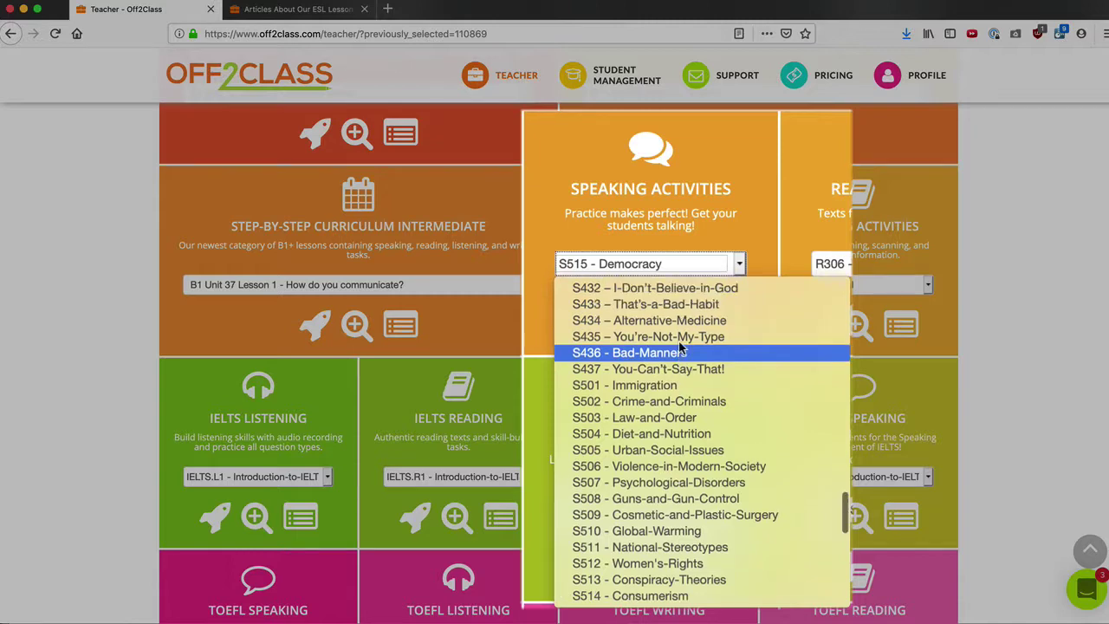
{"action": "scroll", "coordinate": [680, 347], "scroll_direction": "up", "scroll_amount": 10}
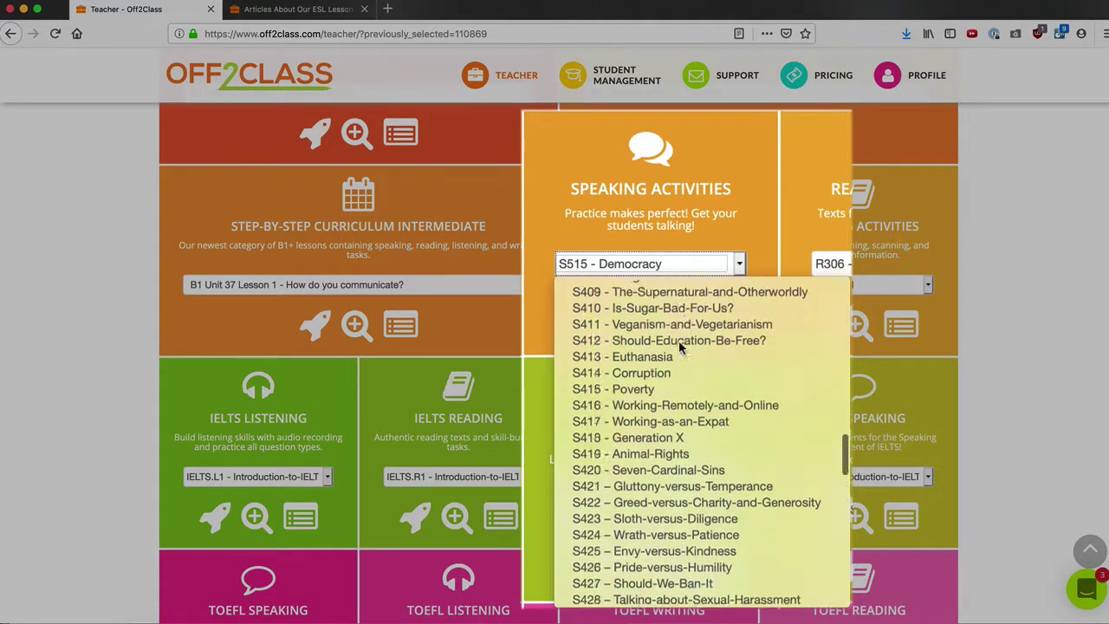
{"action": "left_click", "coordinate": [1024, 275]}
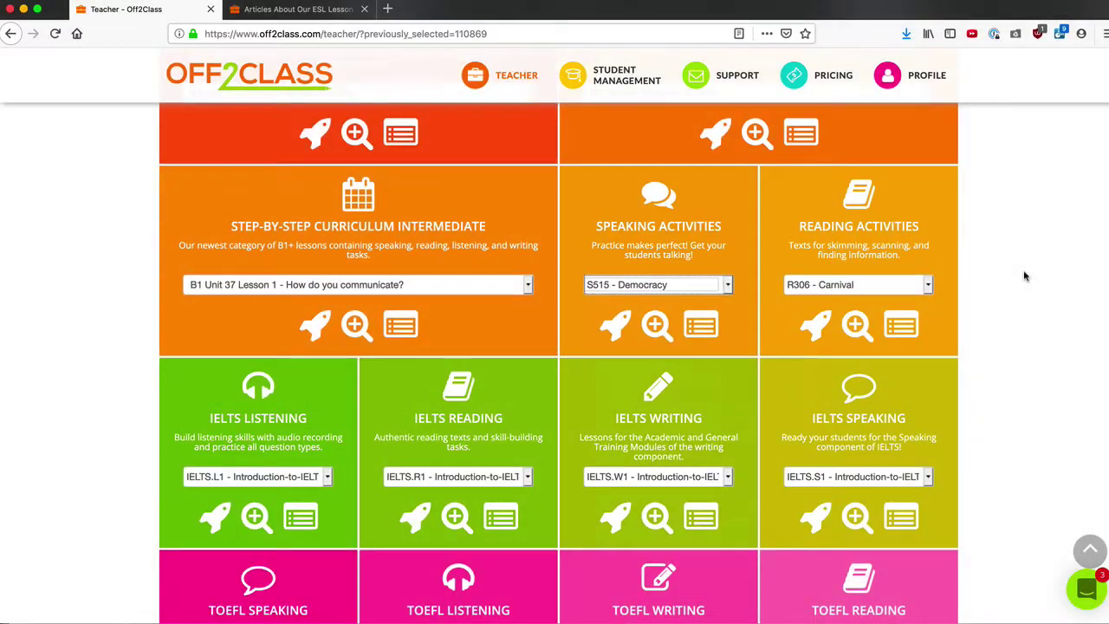
Step: Search the lesson library for 'conditional'
{"action": "scroll", "coordinate": [1024, 275], "scroll_direction": "down", "scroll_amount": 5}
{"action": "scroll", "coordinate": [1024, 276], "scroll_direction": "down", "scroll_amount": 1}
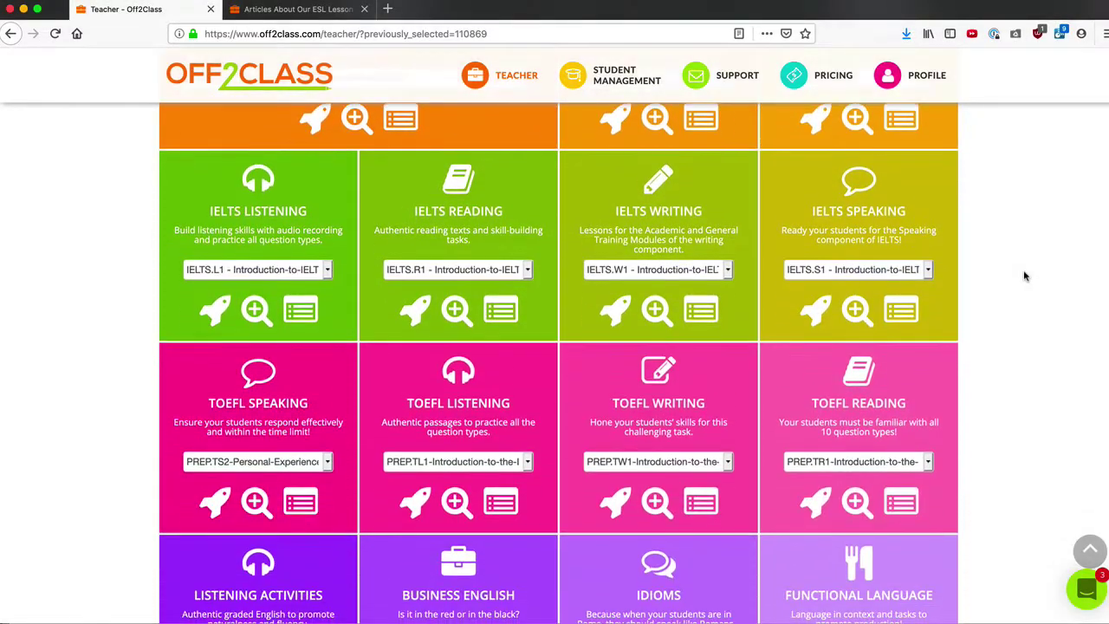
{"action": "scroll", "coordinate": [1024, 275], "scroll_direction": "down", "scroll_amount": 2}
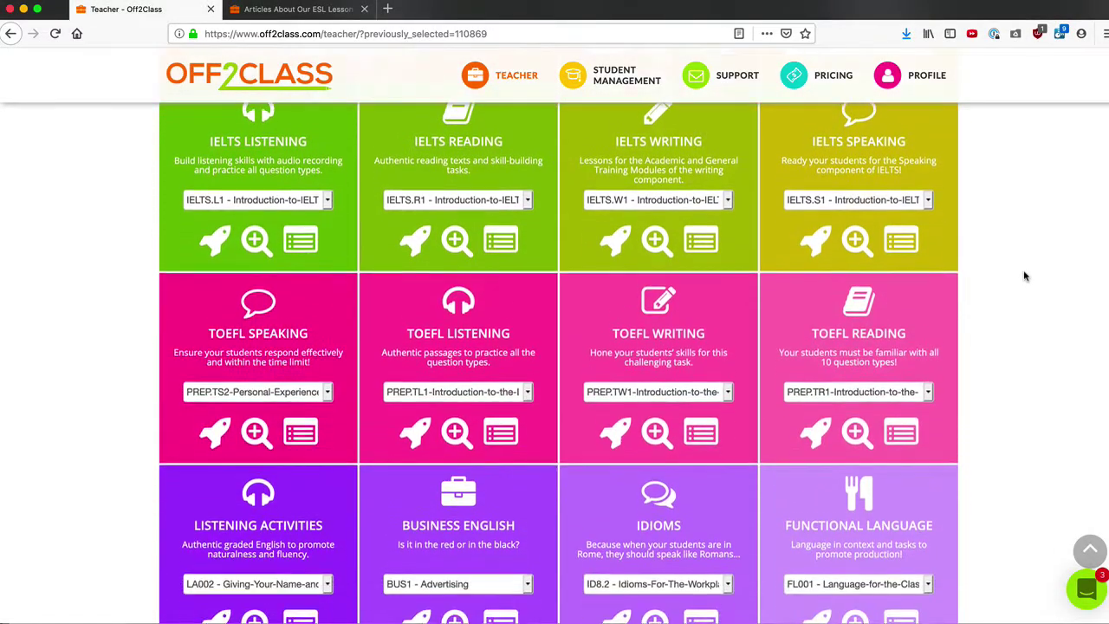
{"action": "scroll", "coordinate": [1024, 275], "scroll_direction": "up", "scroll_amount": 1}
{"action": "scroll", "coordinate": [1024, 276], "scroll_direction": "down", "scroll_amount": 5}
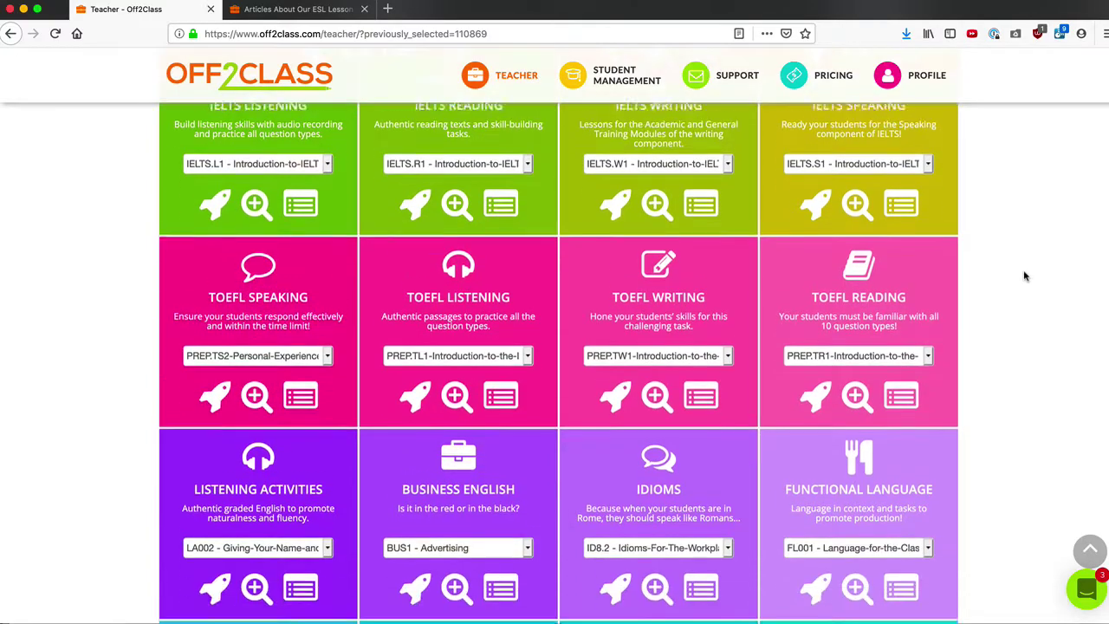
{"action": "scroll", "coordinate": [1024, 275], "scroll_direction": "down", "scroll_amount": 3}
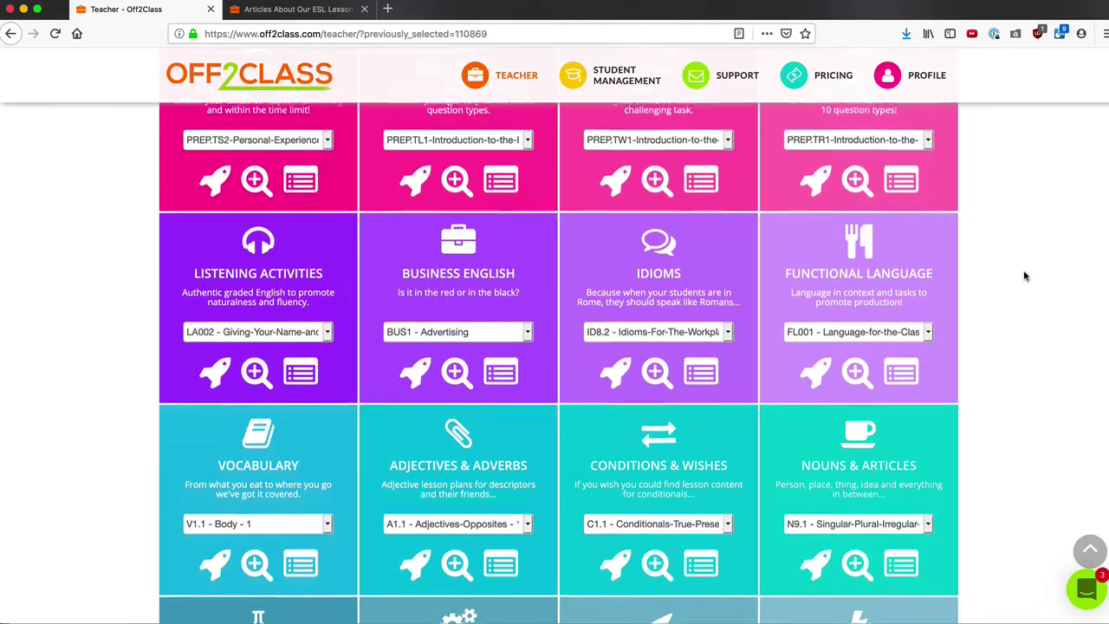
{"action": "scroll", "coordinate": [1024, 275], "scroll_direction": "down", "scroll_amount": 3}
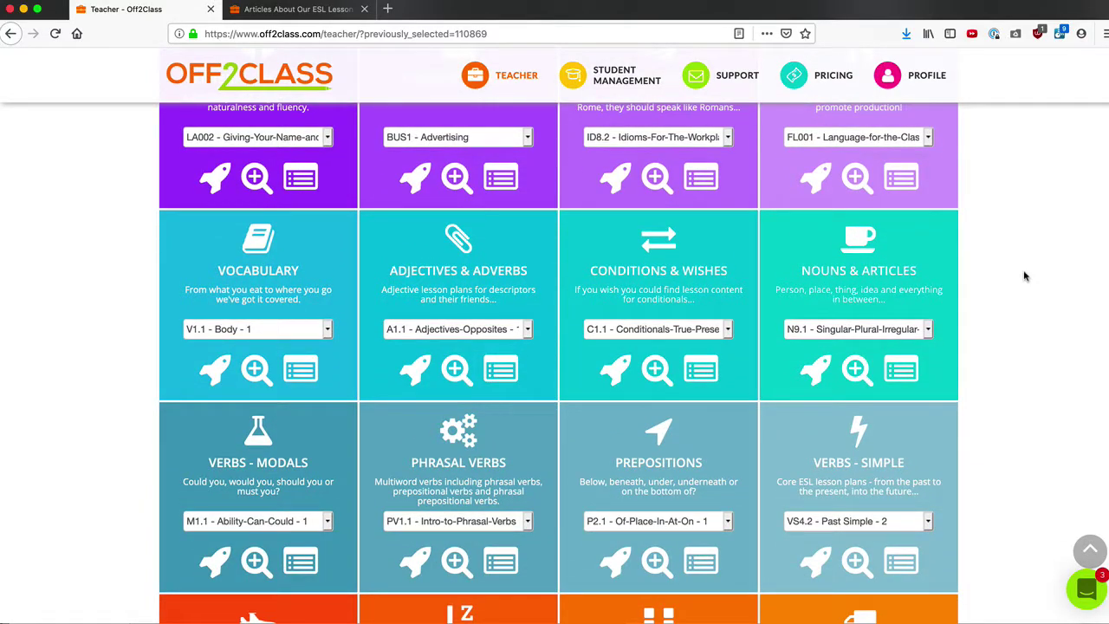
{"action": "scroll", "coordinate": [1024, 275], "scroll_direction": "up", "scroll_amount": 20}
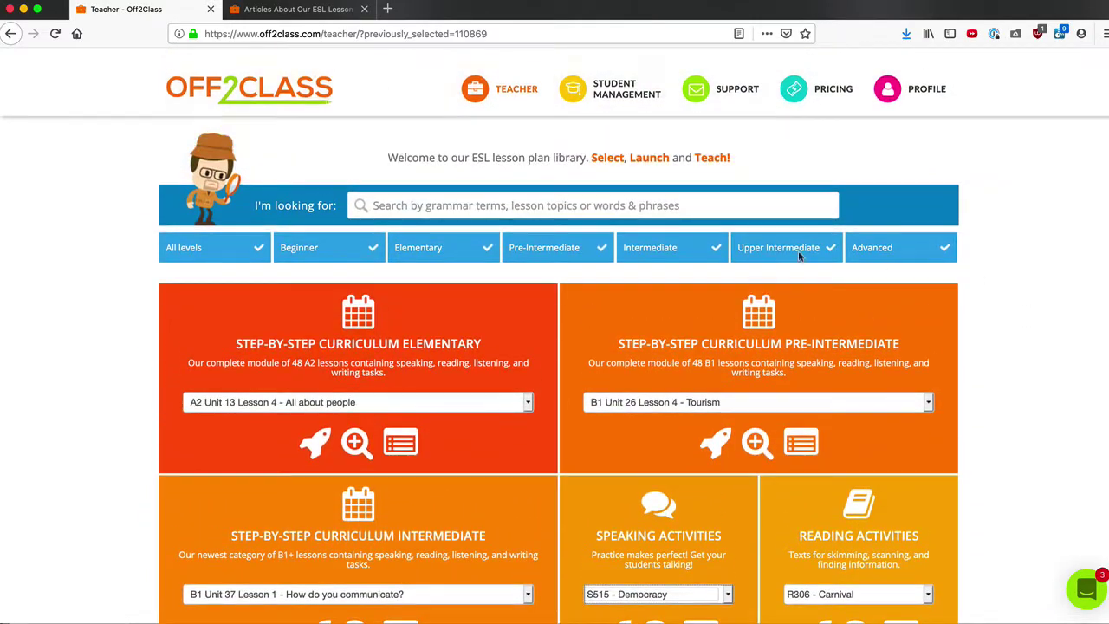
{"action": "left_click", "coordinate": [780, 210]}
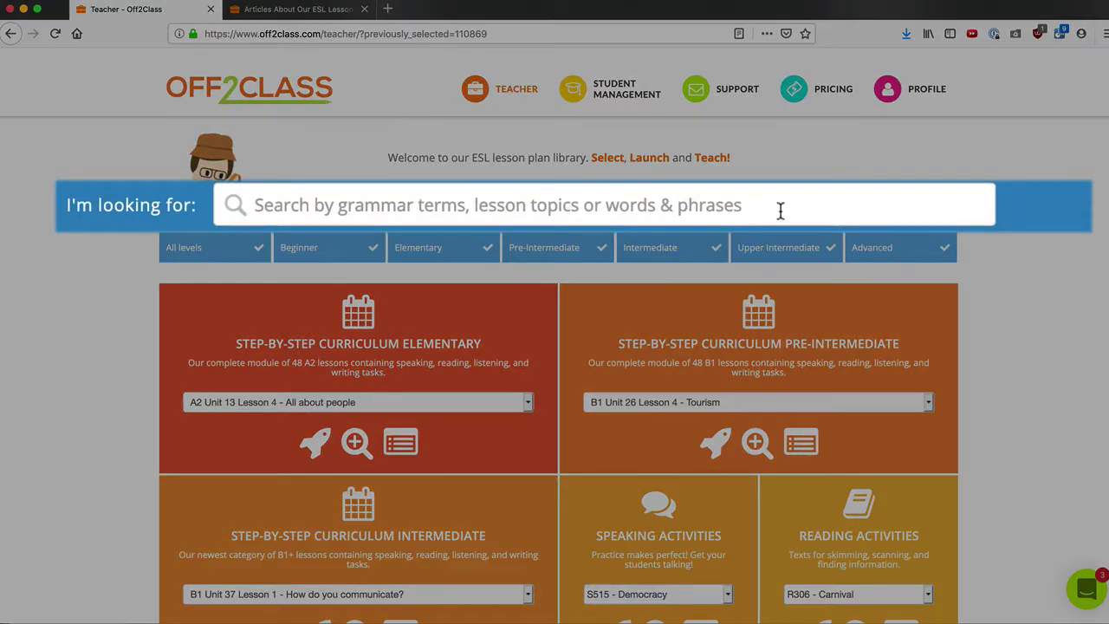
{"action": "type", "text": "conditional"}
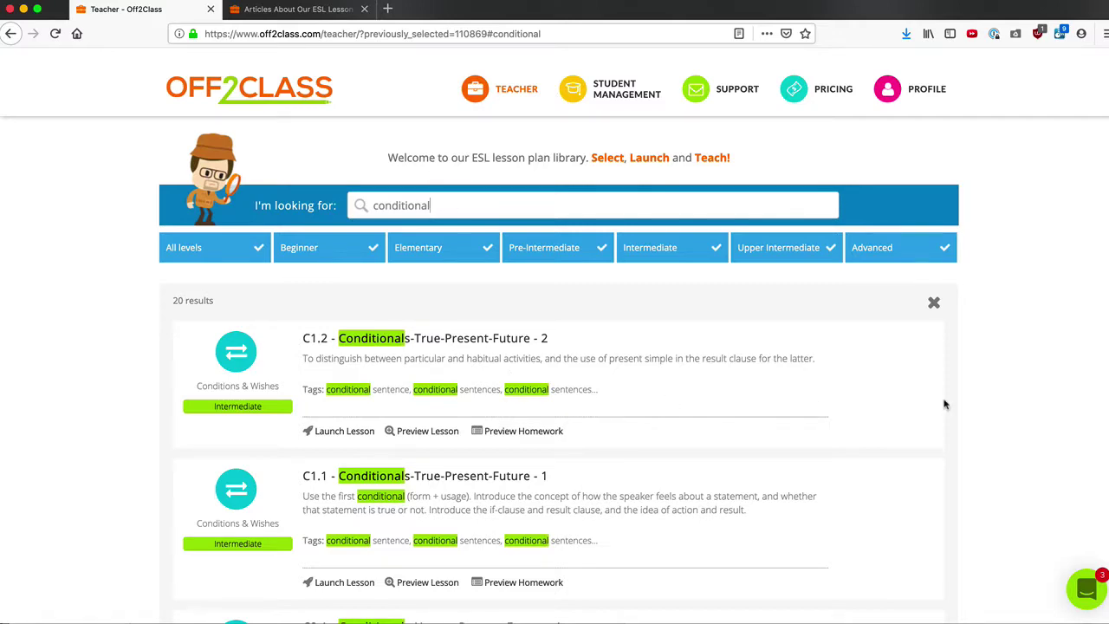
Step: Review the 'conditional' results, then delete the search term from the search box
{"action": "scroll", "coordinate": [982, 403], "scroll_direction": "down", "scroll_amount": 5}
{"action": "scroll", "coordinate": [982, 403], "scroll_direction": "down", "scroll_amount": 10}
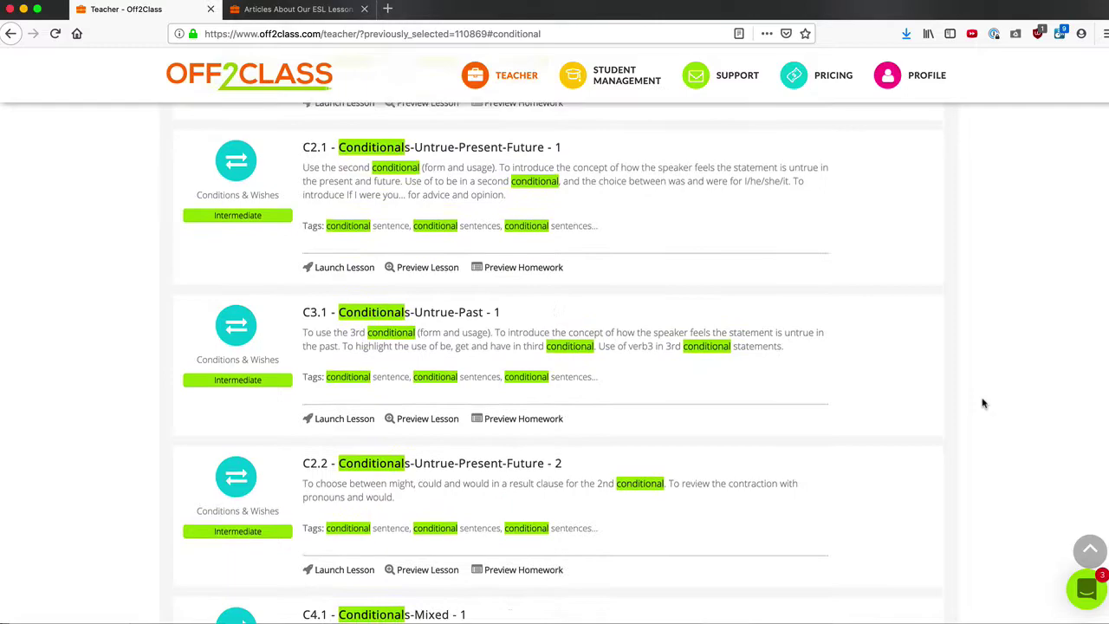
{"action": "scroll", "coordinate": [983, 403], "scroll_direction": "down", "scroll_amount": 5}
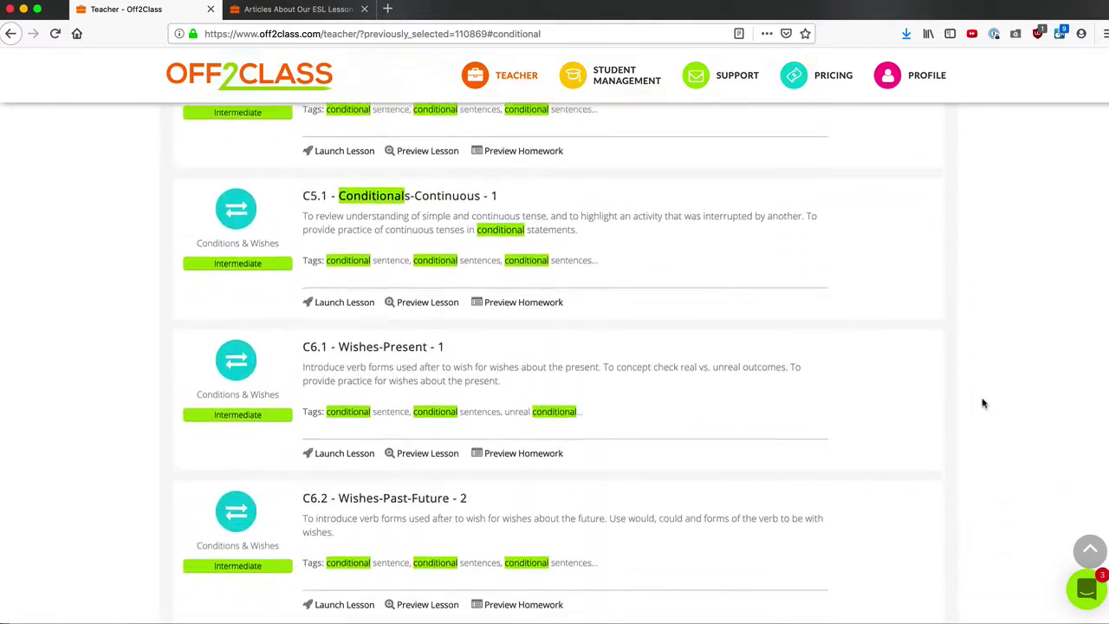
{"action": "scroll", "coordinate": [938, 352], "scroll_direction": "up", "scroll_amount": 20}
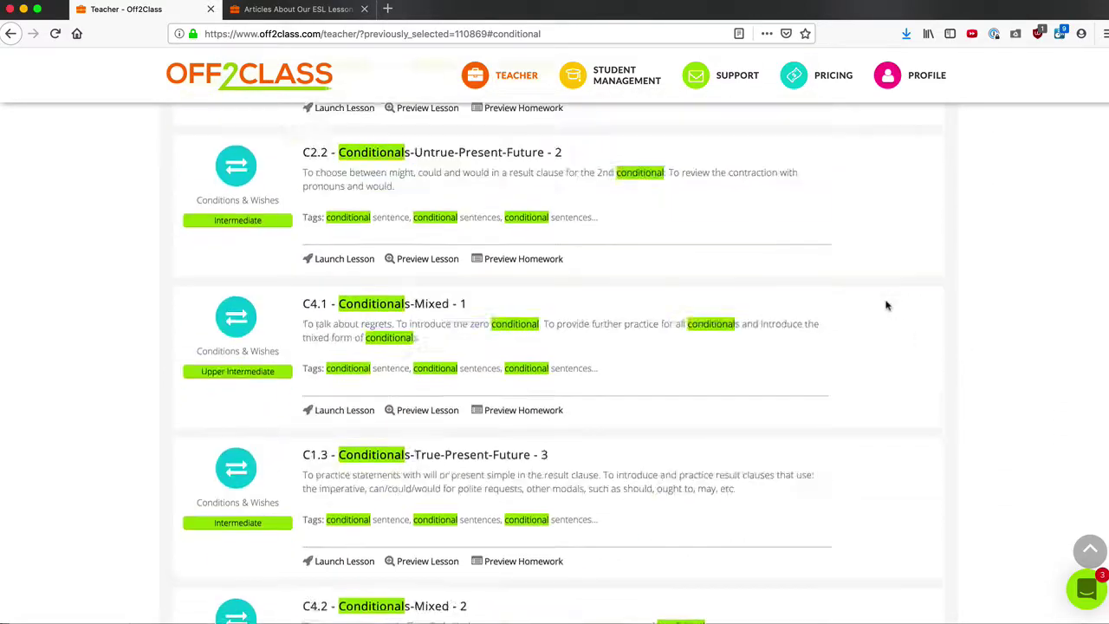
{"action": "left_click", "coordinate": [549, 205]}
{"action": "key", "text": "BackSpace"}
{"action": "key", "text": "BackSpace"}
{"action": "key", "text": "BackSpace"}
{"action": "key", "text": "BackSpace"}
{"action": "key", "text": "BackSpace"}
{"action": "key", "text": "BackSpace"}
{"action": "key", "text": "BackSpace"}
{"action": "key", "text": "BackSpace"}
{"action": "key", "text": "BackSpace"}
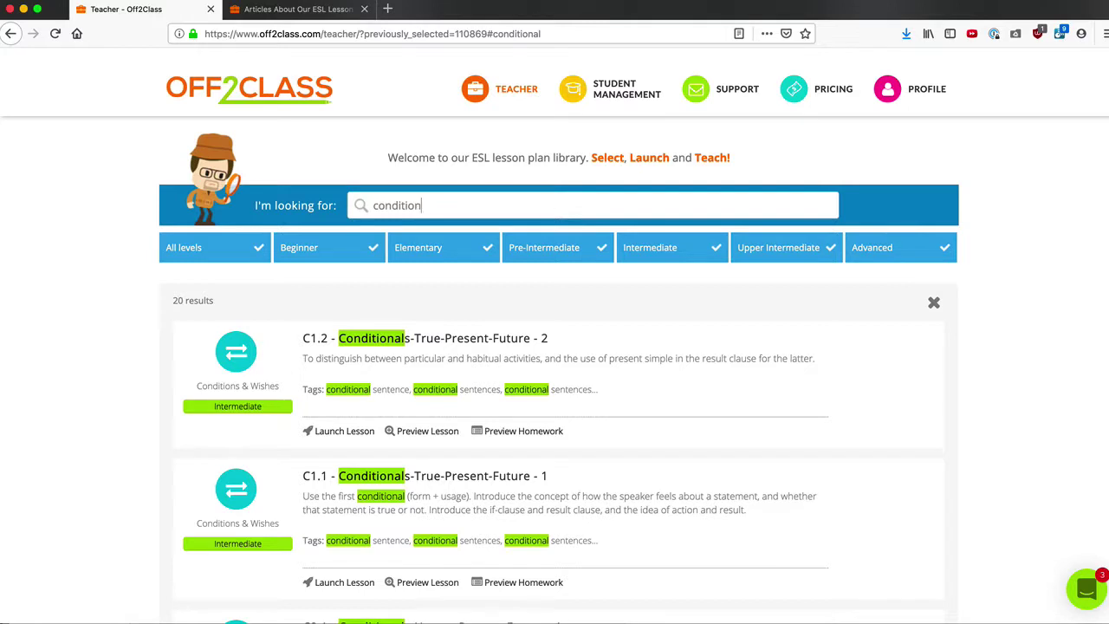
{"action": "key", "text": "BackSpace"}
{"action": "key", "text": "BackSpace"}
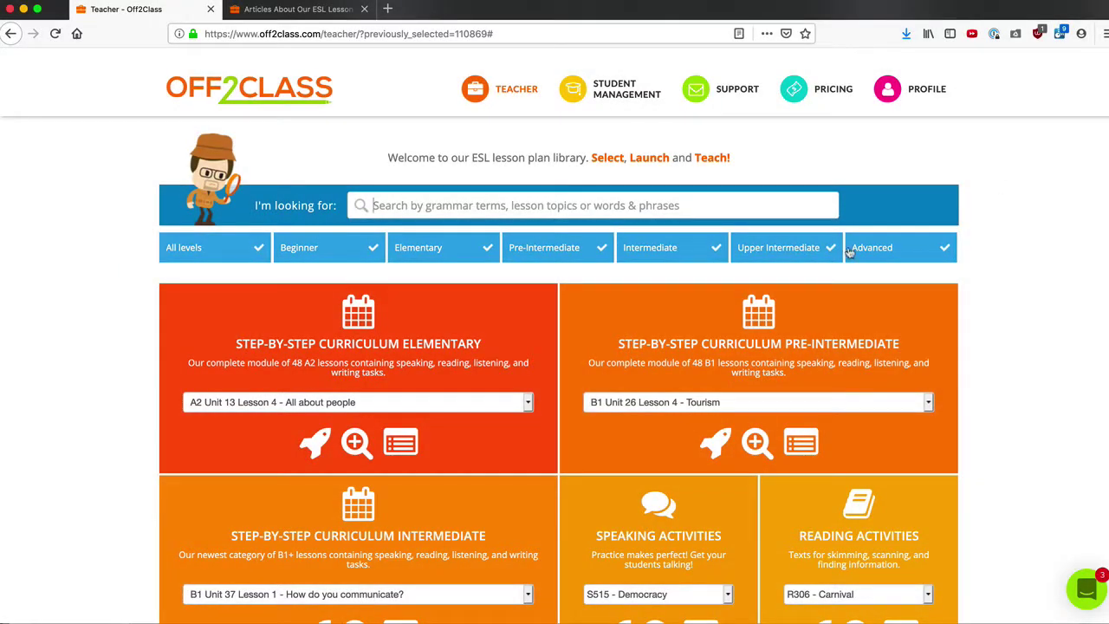
Step: Filter to Intermediate lessons and check the Speaking Activities list without changing it
{"action": "left_click", "coordinate": [680, 255]}
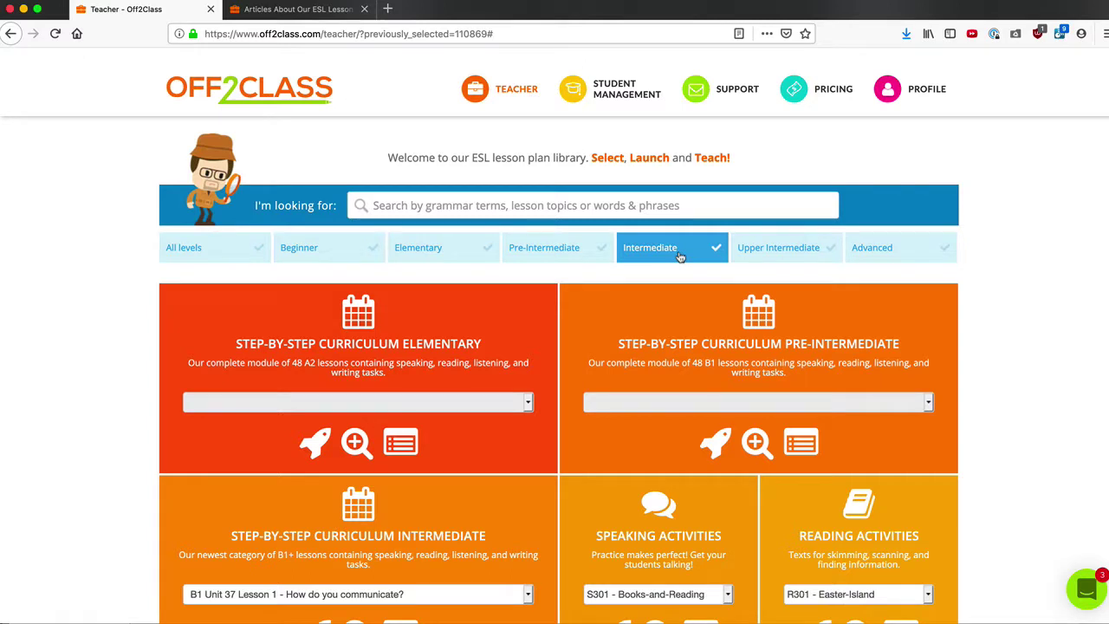
{"action": "scroll", "coordinate": [680, 257], "scroll_direction": "down", "scroll_amount": 1}
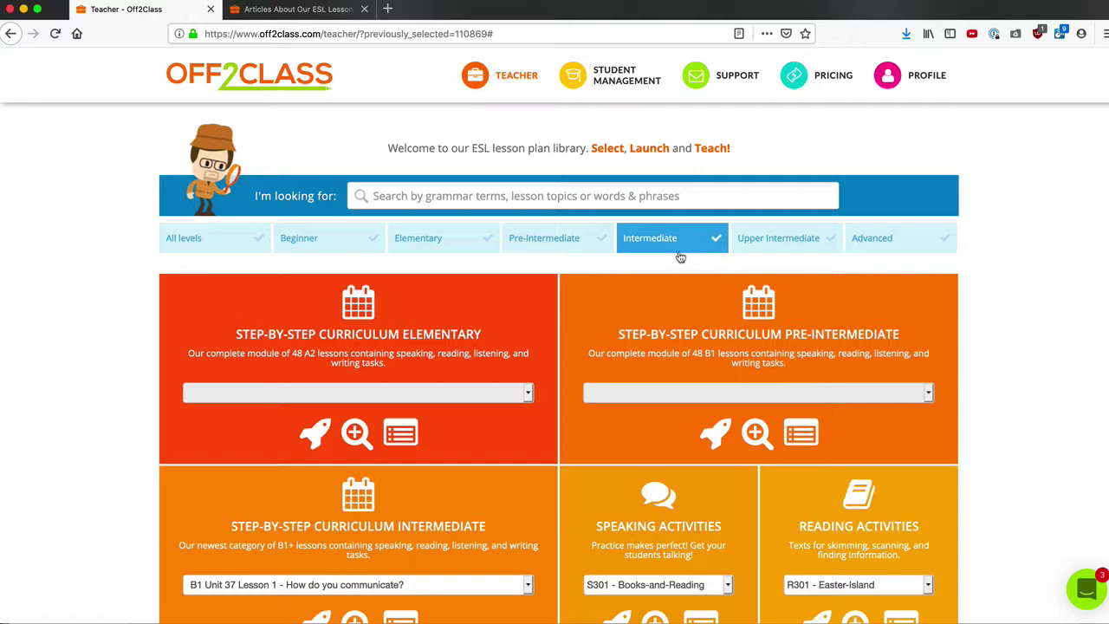
{"action": "scroll", "coordinate": [680, 257], "scroll_direction": "down", "scroll_amount": 5}
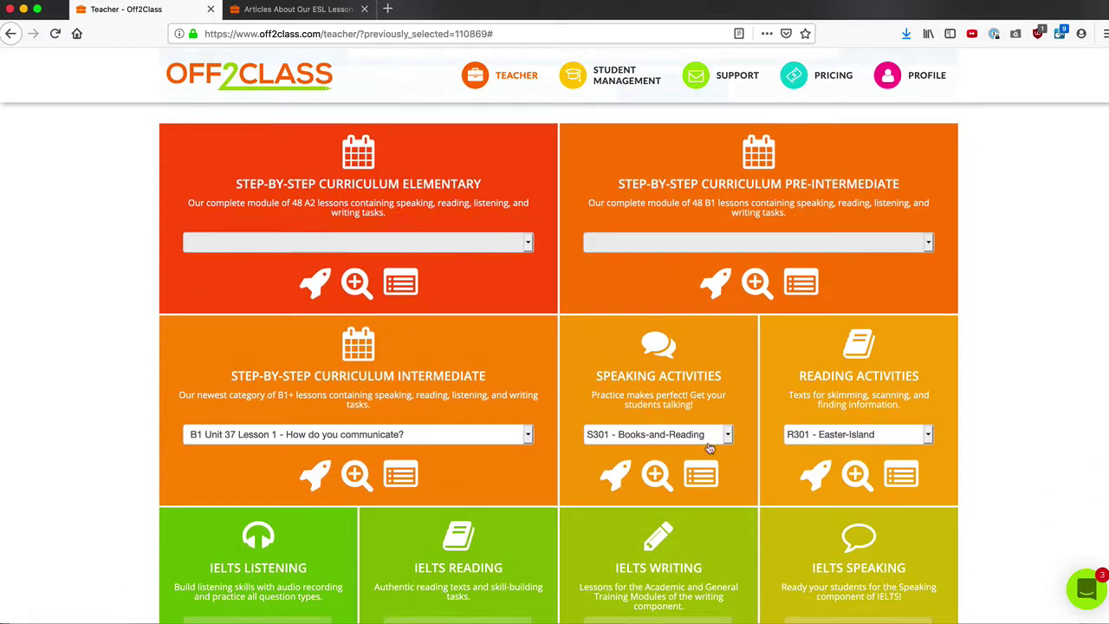
{"action": "left_click", "coordinate": [711, 436]}
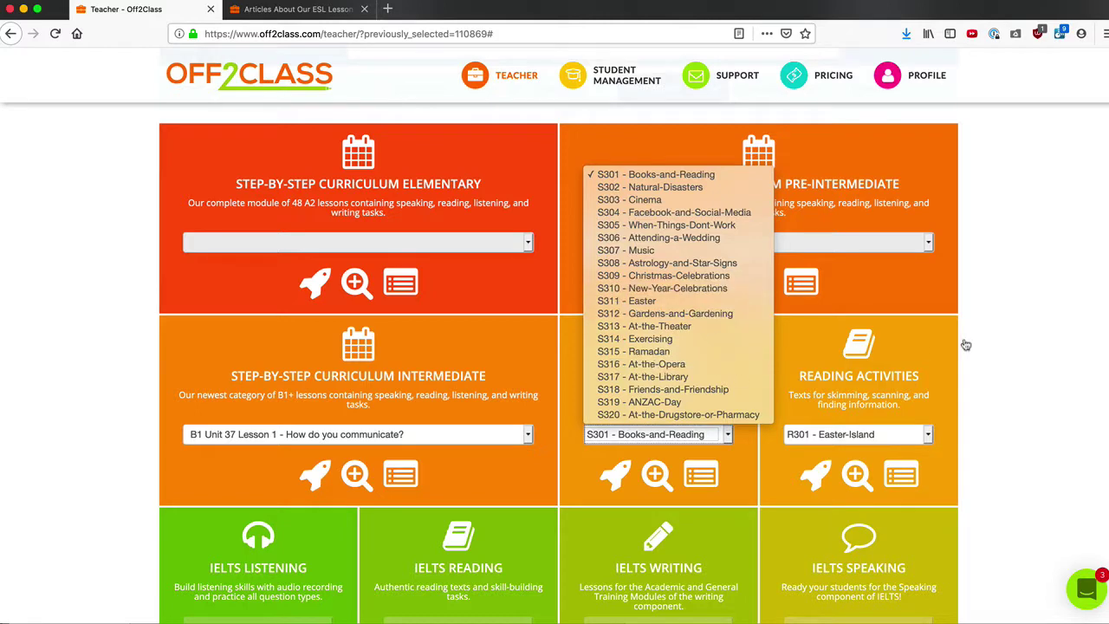
{"action": "left_click", "coordinate": [1029, 337]}
{"action": "scroll", "coordinate": [1029, 336], "scroll_direction": "up", "scroll_amount": 5}
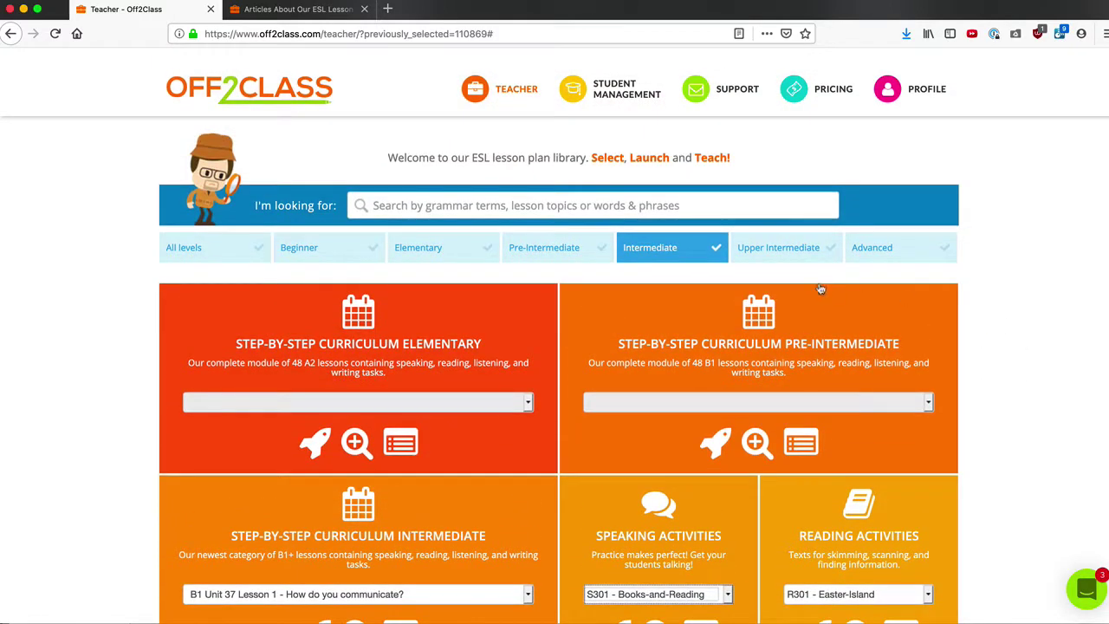
Step: Add Upper Intermediate and Advanced to the filter, then switch back to All levels
{"action": "left_click", "coordinate": [778, 259]}
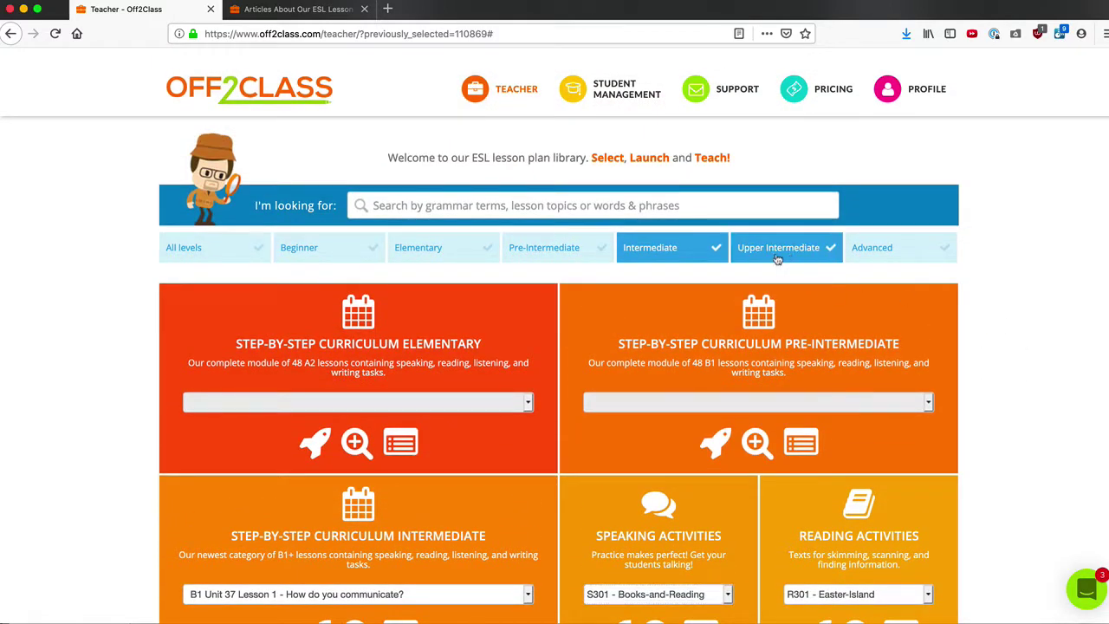
{"action": "left_click", "coordinate": [896, 251]}
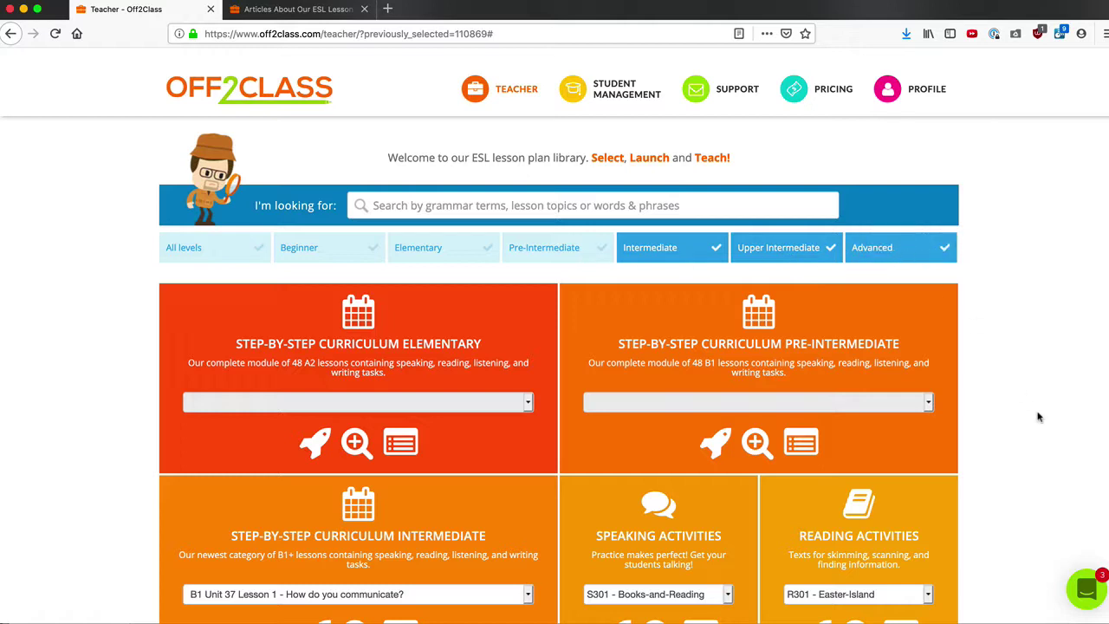
{"action": "scroll", "coordinate": [1038, 417], "scroll_direction": "down", "scroll_amount": 2}
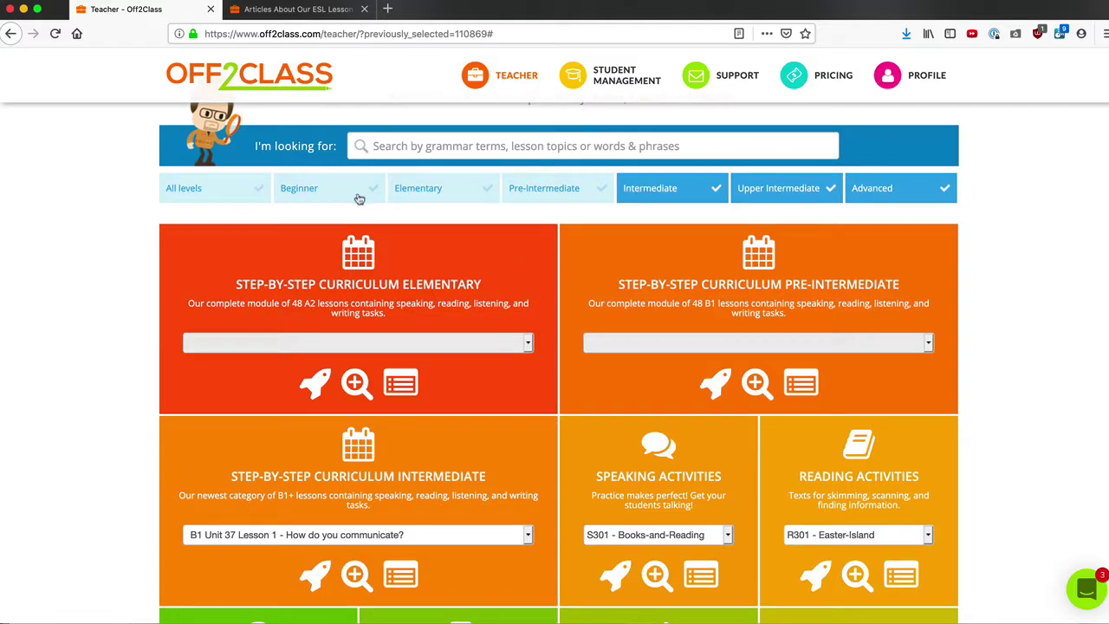
{"action": "left_click", "coordinate": [217, 192]}
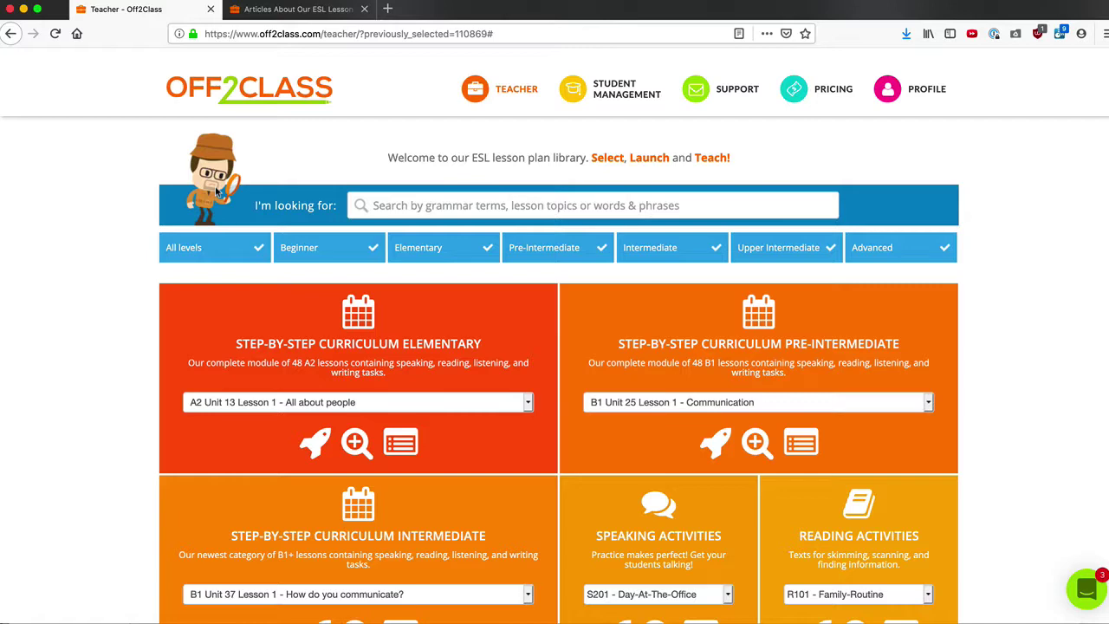
Step: Launch the S201 Day at the Office speaking activity, dismiss the teaching prompt, and preview it
{"action": "scroll", "coordinate": [984, 445], "scroll_direction": "down", "scroll_amount": 5}
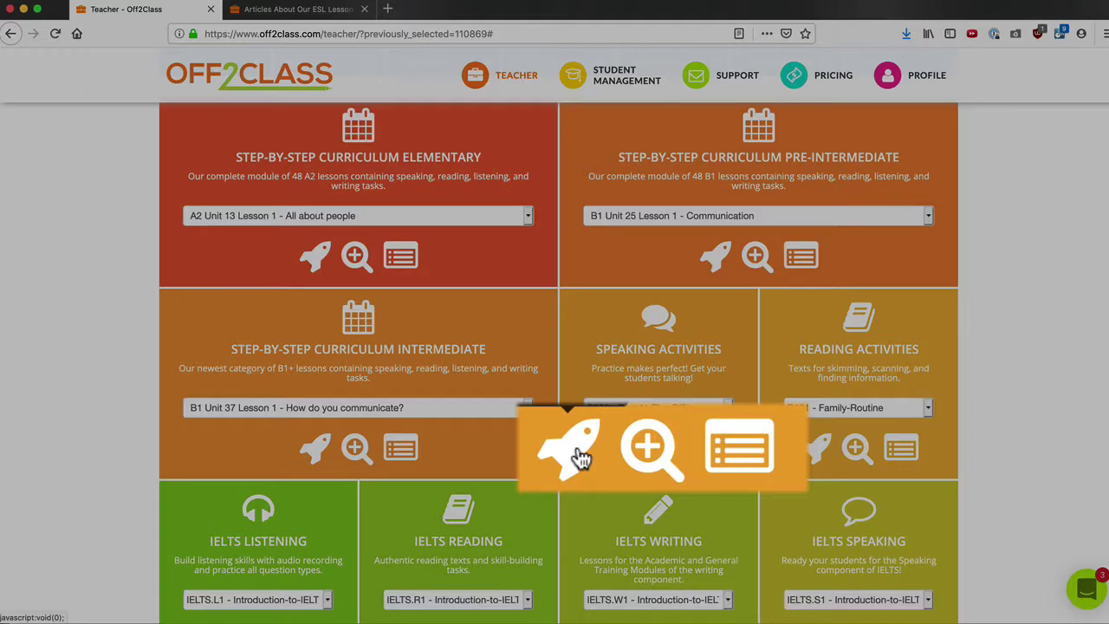
{"action": "left_click", "coordinate": [618, 448]}
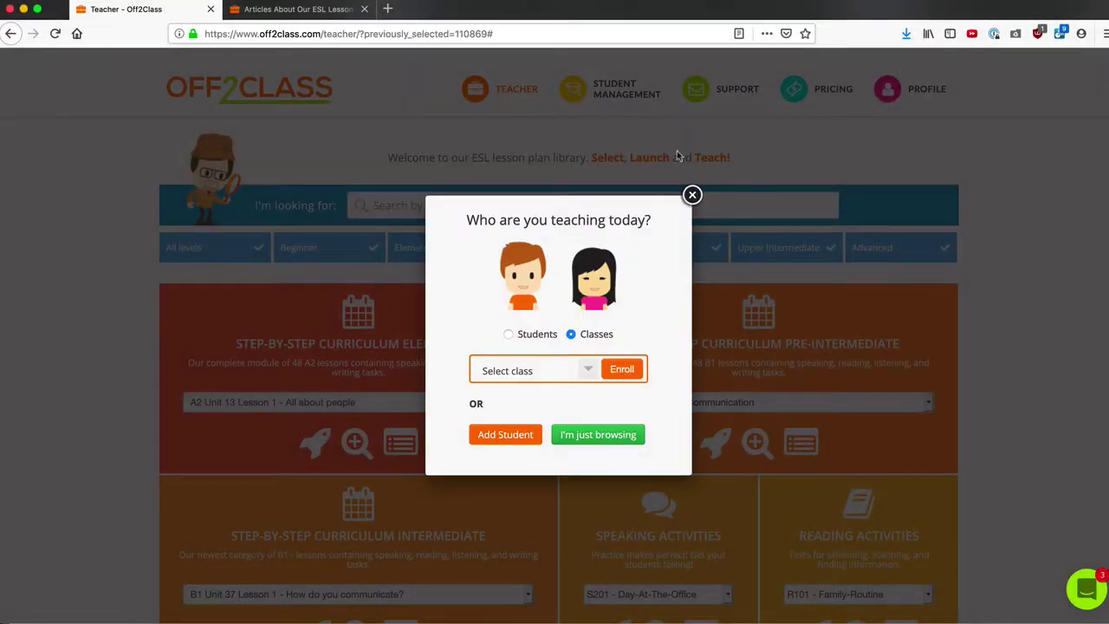
{"action": "left_click", "coordinate": [692, 194]}
{"action": "scroll", "coordinate": [648, 468], "scroll_direction": "down", "scroll_amount": 3}
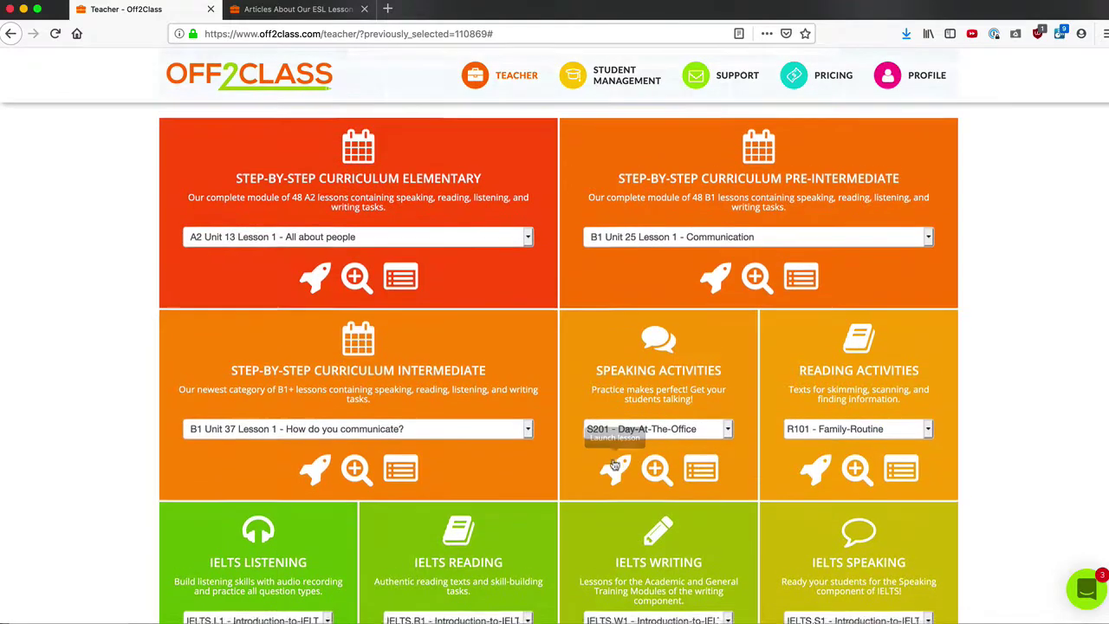
{"action": "left_click", "coordinate": [660, 490]}
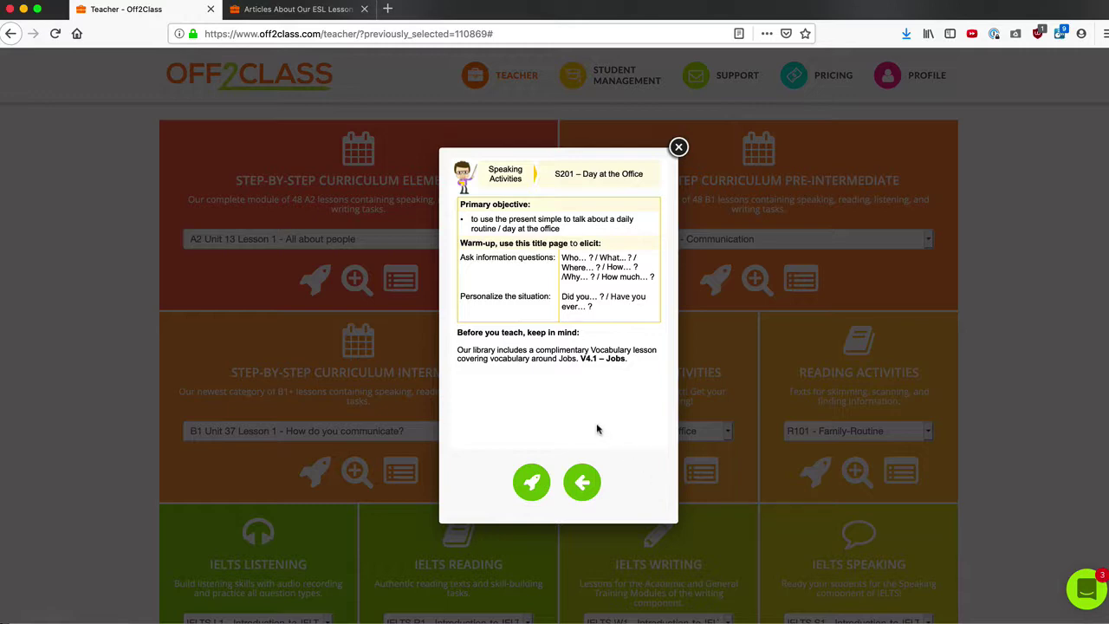
Step: Close the lesson preview and the S515 - Democracy homework tab
{"action": "left_click", "coordinate": [679, 148]}
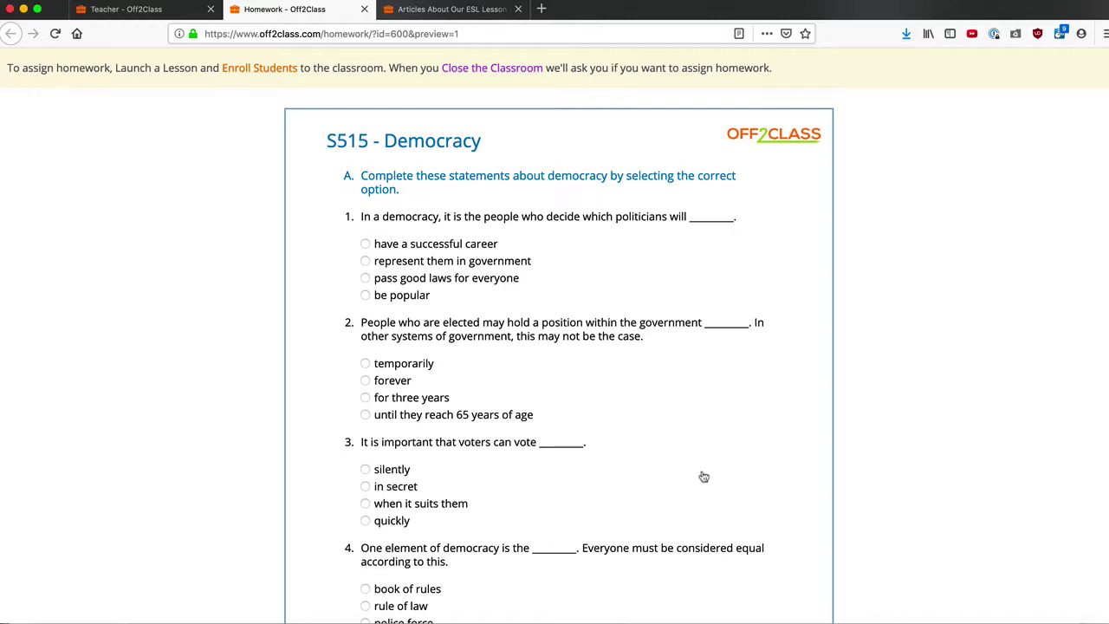
{"action": "left_click", "coordinate": [364, 9]}
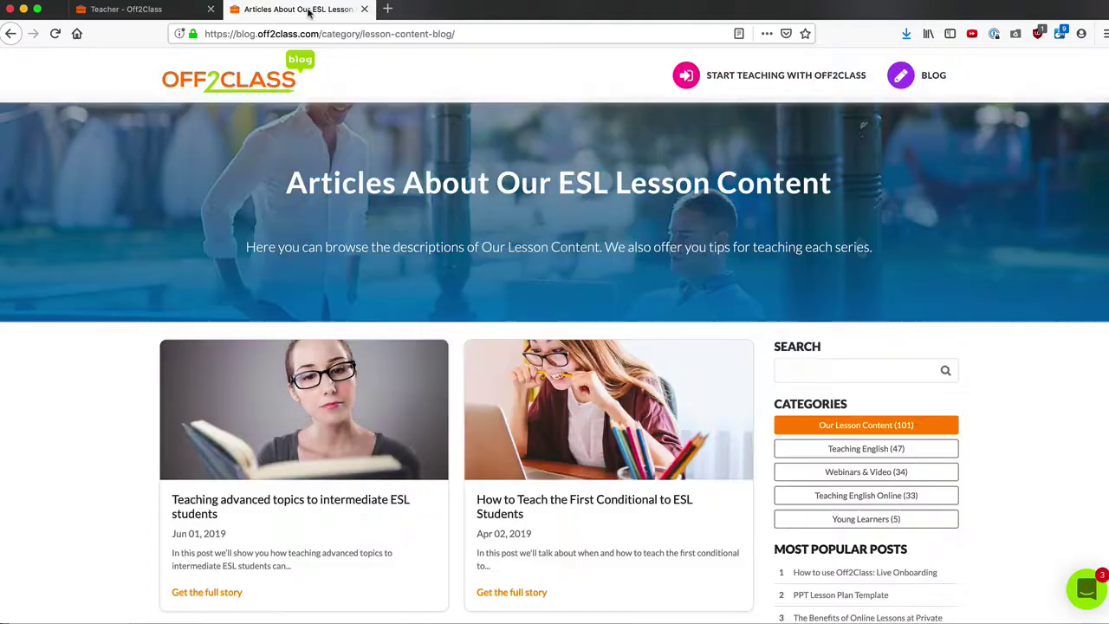
{"action": "left_click", "coordinate": [305, 10]}
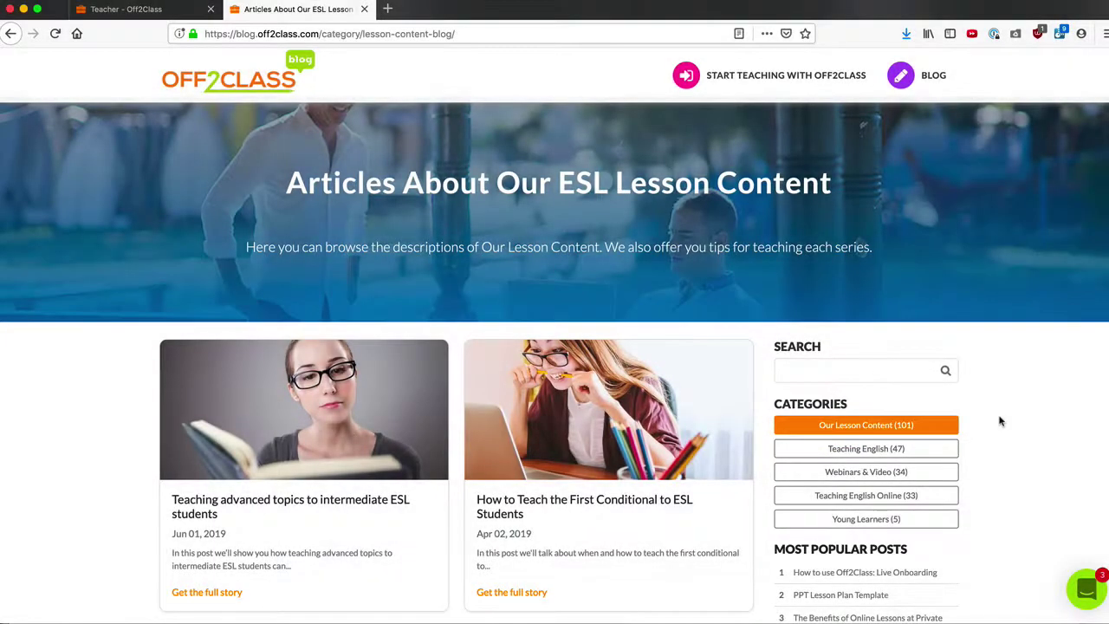
{"action": "scroll", "coordinate": [998, 419], "scroll_direction": "down", "scroll_amount": 5}
{"action": "scroll", "coordinate": [999, 421], "scroll_direction": "down", "scroll_amount": 2}
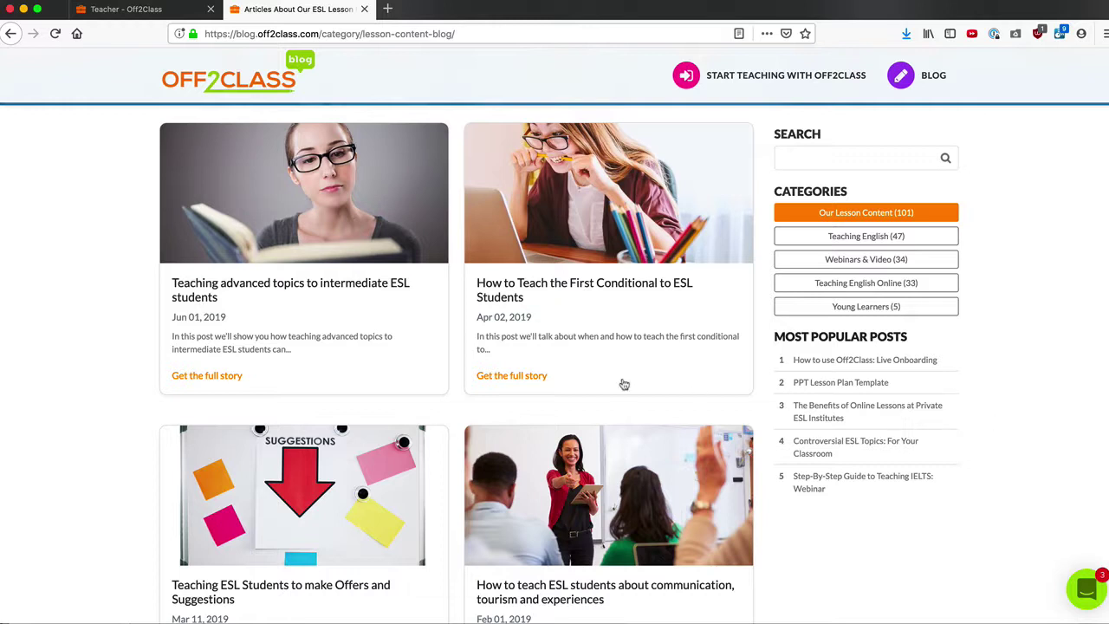
{"action": "left_click", "coordinate": [169, 13]}
{"action": "scroll", "coordinate": [117, 278], "scroll_direction": "down", "scroll_amount": 5}
{"action": "scroll", "coordinate": [118, 278], "scroll_direction": "down", "scroll_amount": 4}
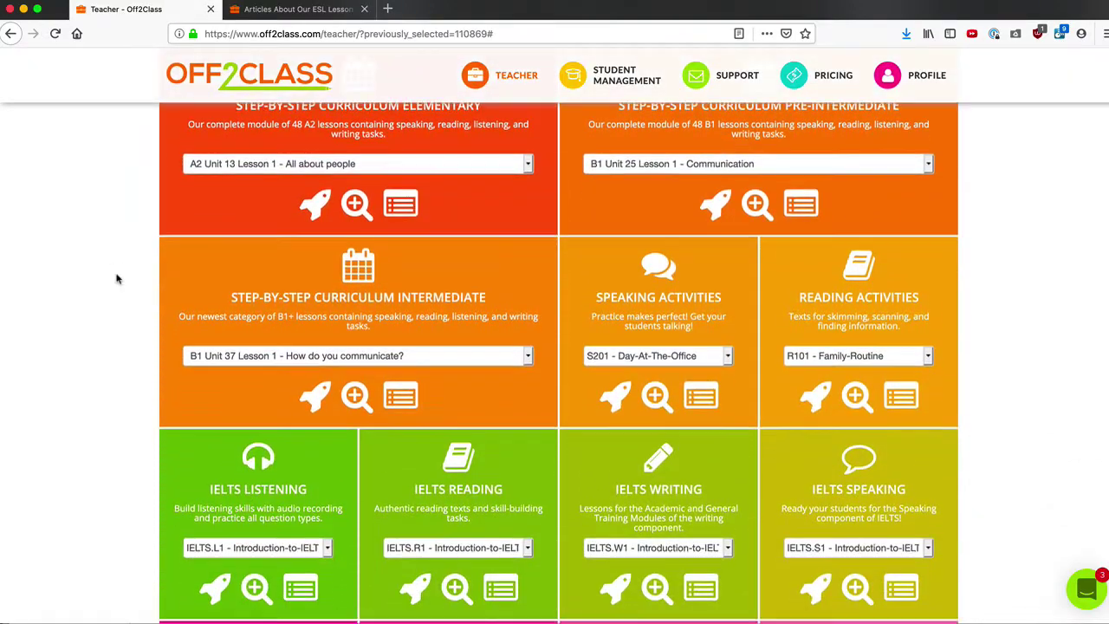
{"action": "scroll", "coordinate": [118, 278], "scroll_direction": "down", "scroll_amount": 6}
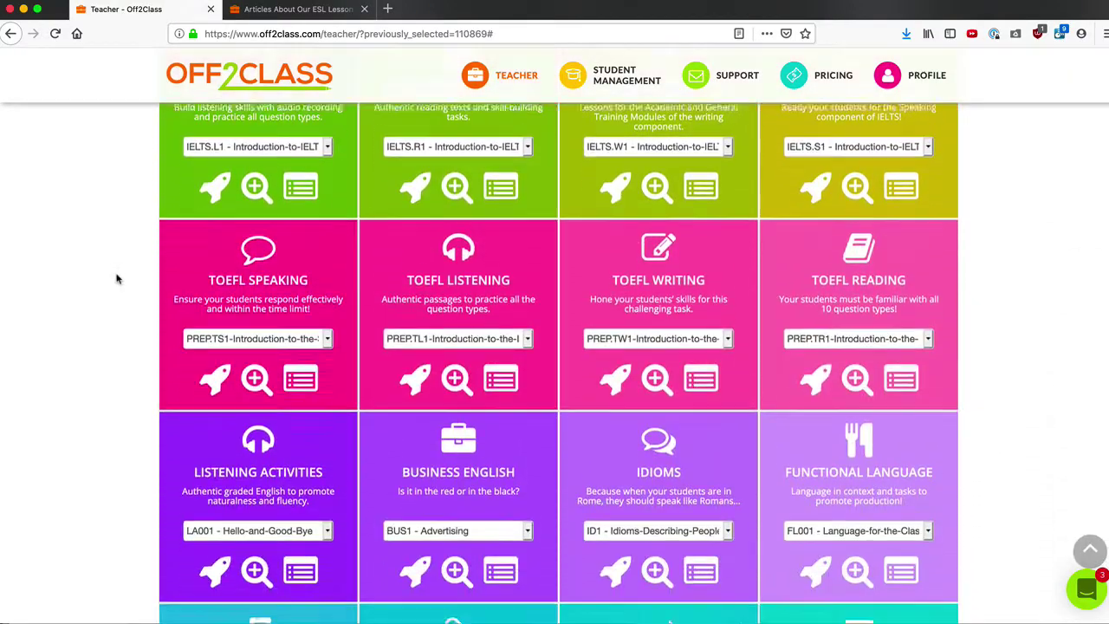
{"action": "scroll", "coordinate": [118, 278], "scroll_direction": "down", "scroll_amount": 6}
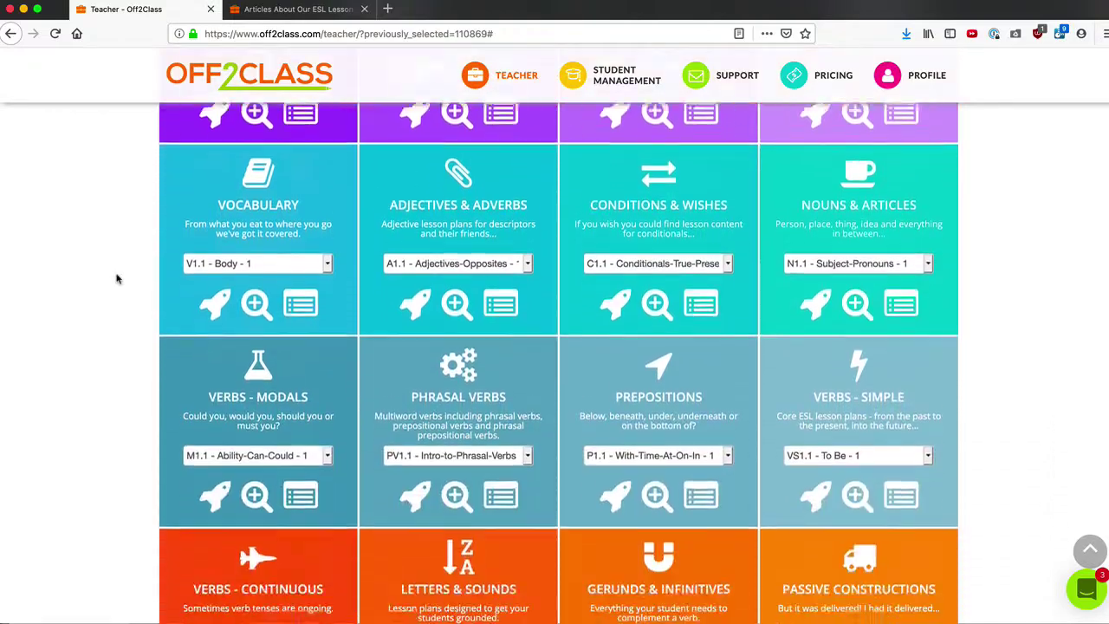